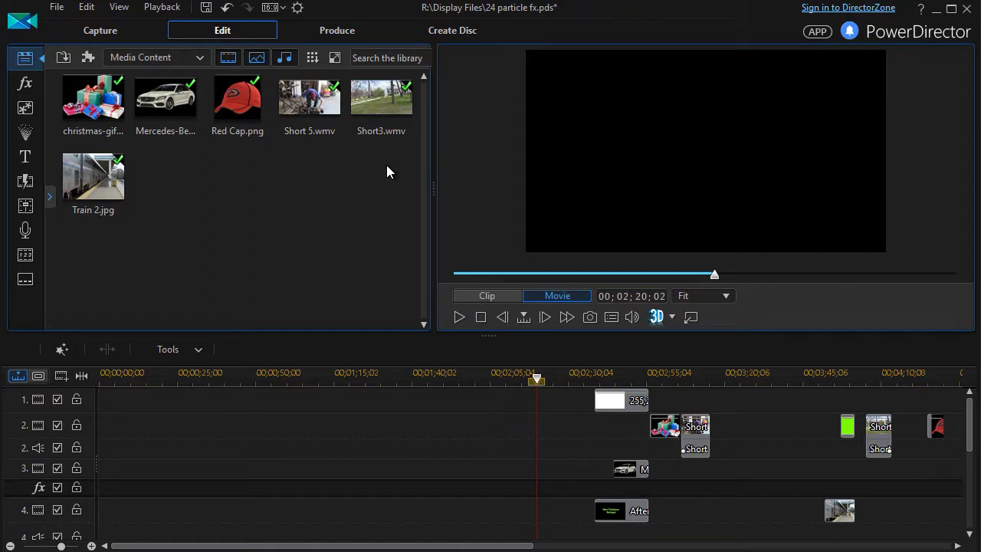
# Open the Effect Room to list Particle effects such as Bubble, Candy Canes and Fireworks
pyautogui.click(25, 84)
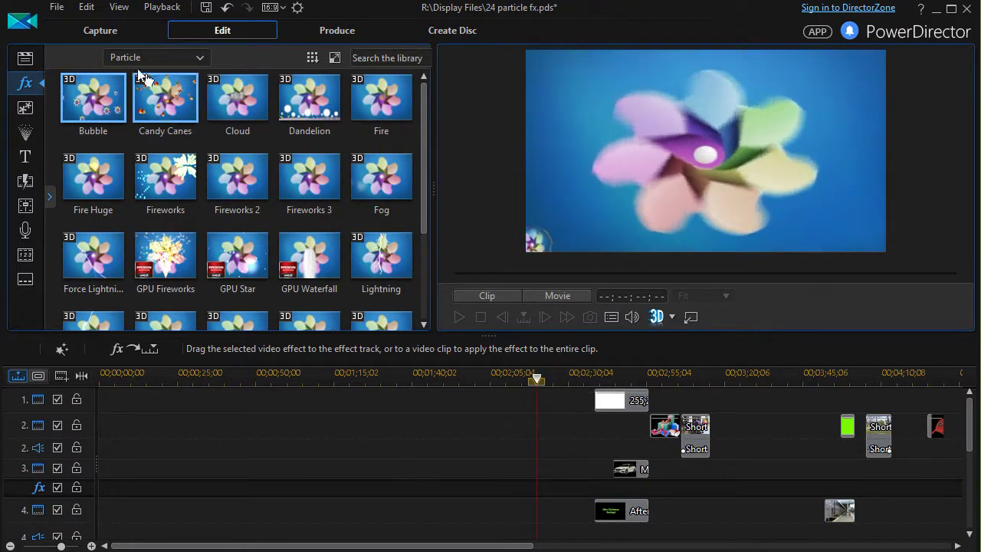
# Place Candy Canes on the FX track at 00;02;20;02, stretch it beyond 10 seconds, then rewind
pyautogui.click(172, 103)
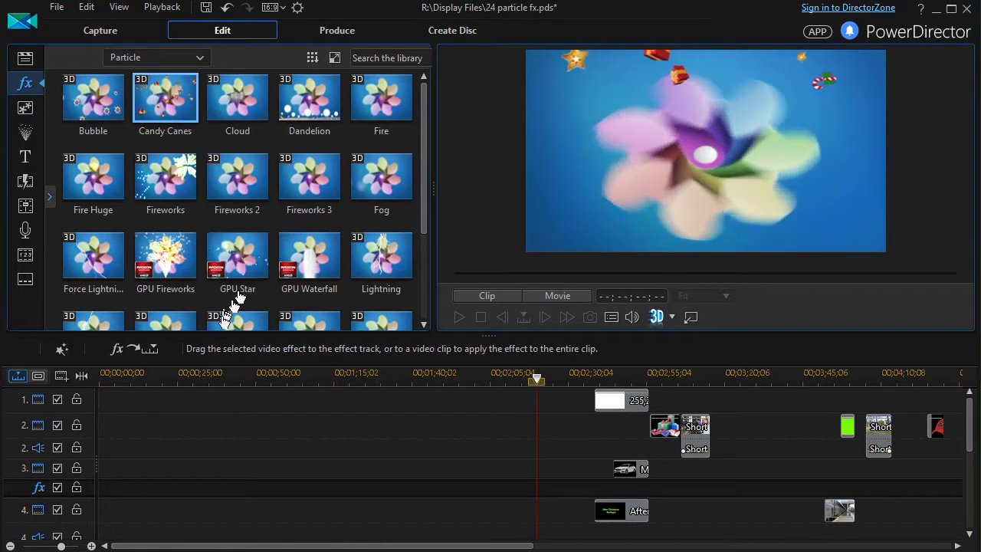
pyautogui.click(153, 349)
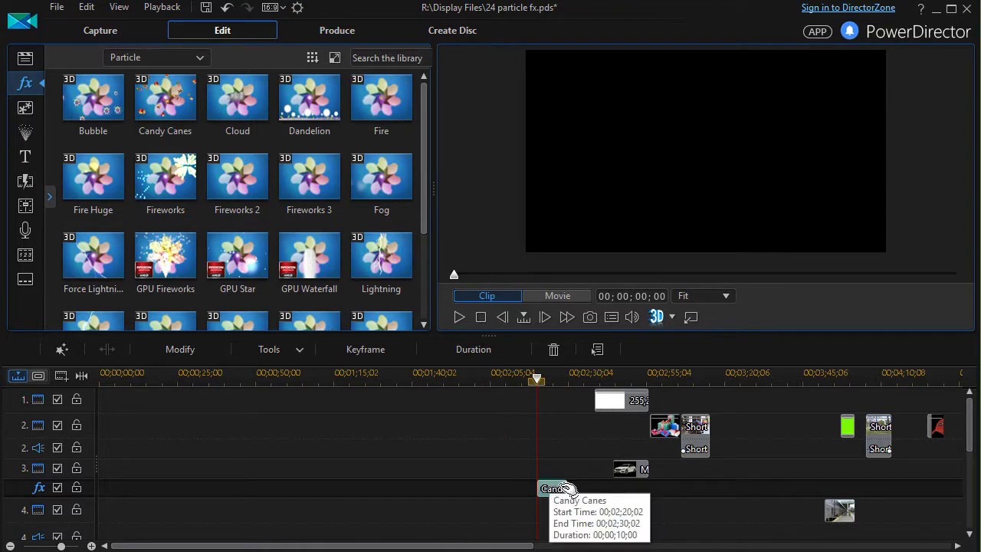
pyautogui.moveTo(569, 489); pyautogui.dragTo(721, 503)
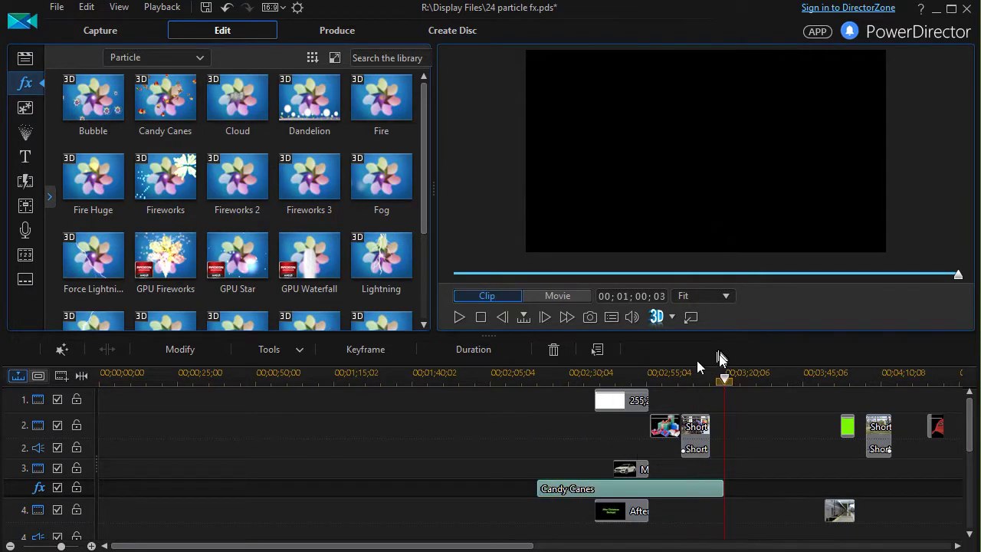
pyautogui.moveTo(726, 381); pyautogui.dragTo(540, 434)
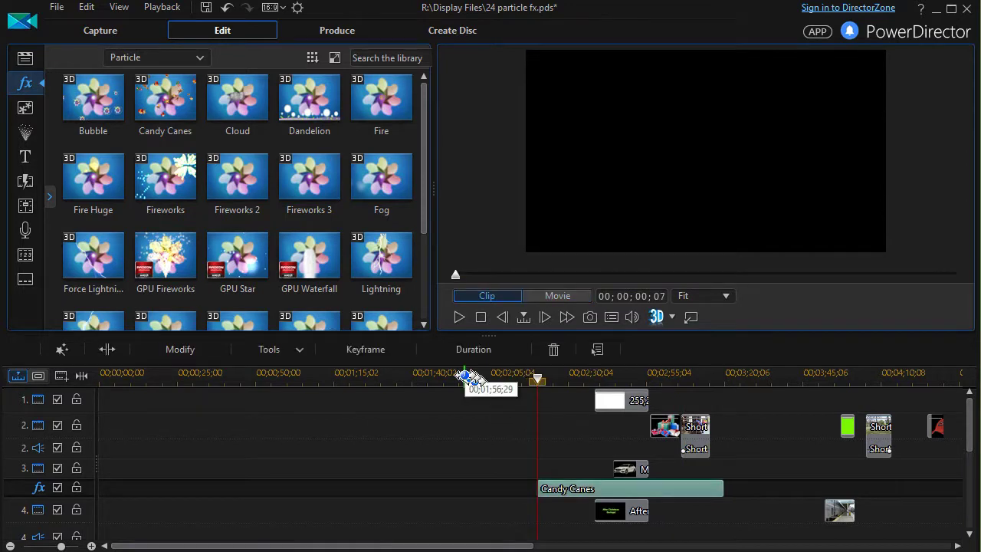
# Play and pause a Candy Canes preview, then open its Effect Settings (Wind 100, Smallest Size 15)
pyautogui.click(462, 316)
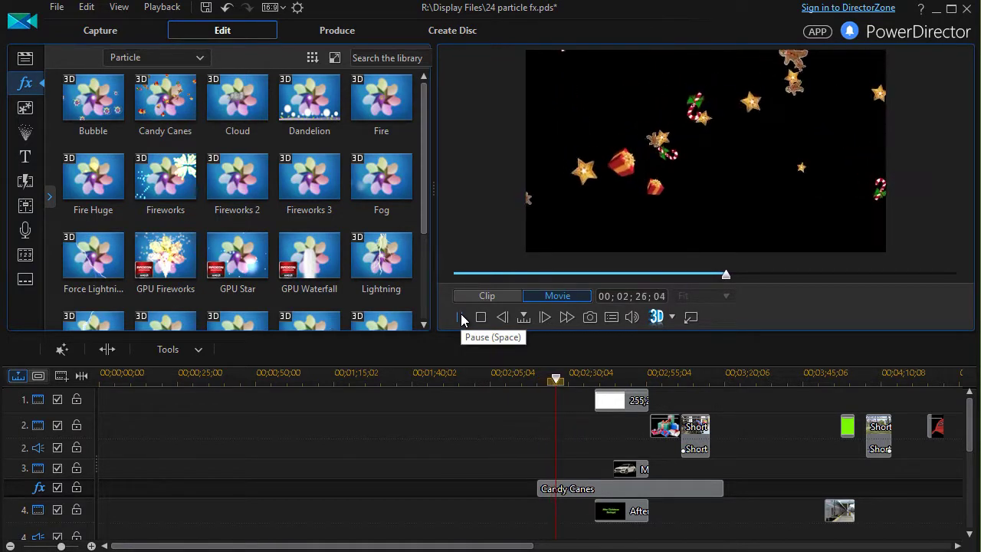
pyautogui.click(462, 319)
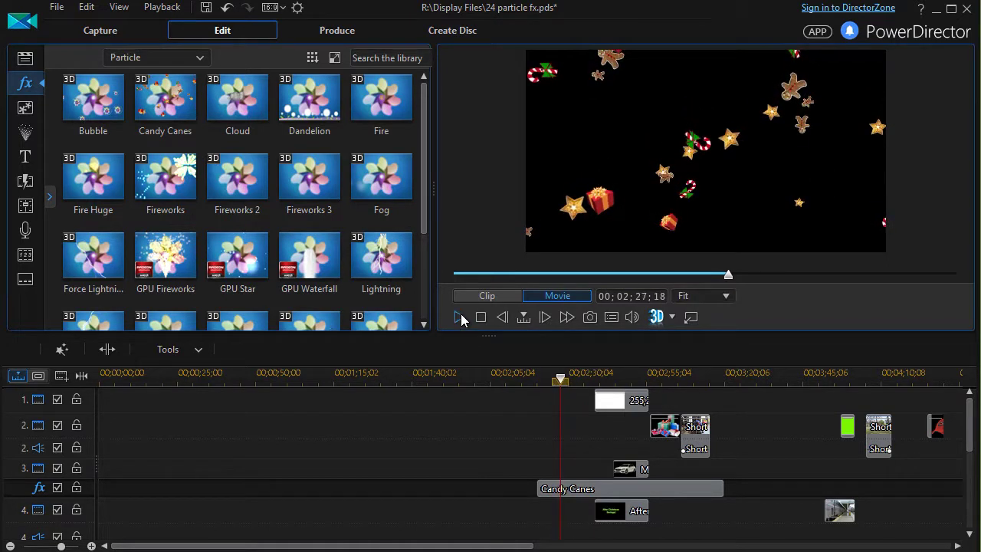
pyautogui.doubleClick(596, 491)
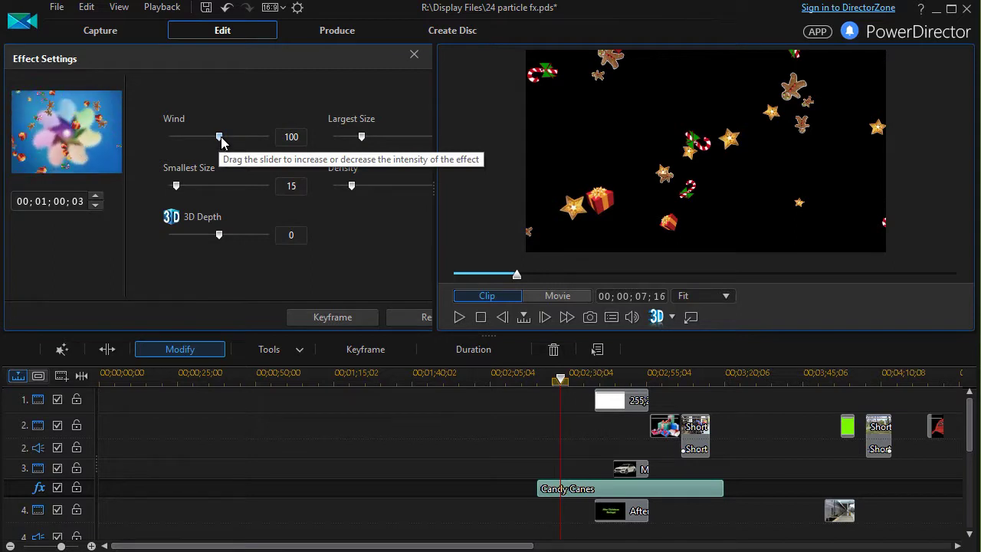
# Test-preview Wind values and settle on Wind 177, then raise Density slightly
pyautogui.moveTo(219, 138); pyautogui.dragTo(186, 154)
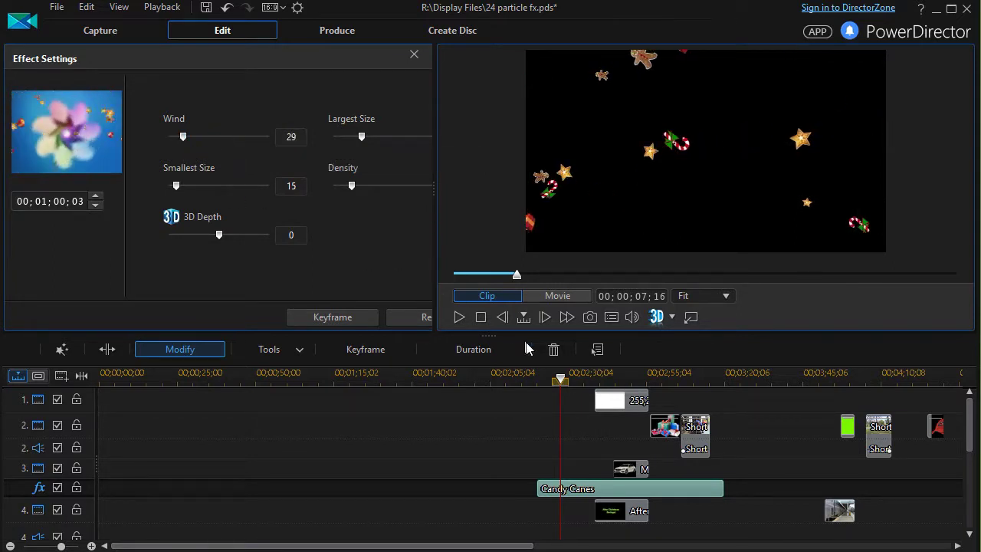
pyautogui.click(459, 317)
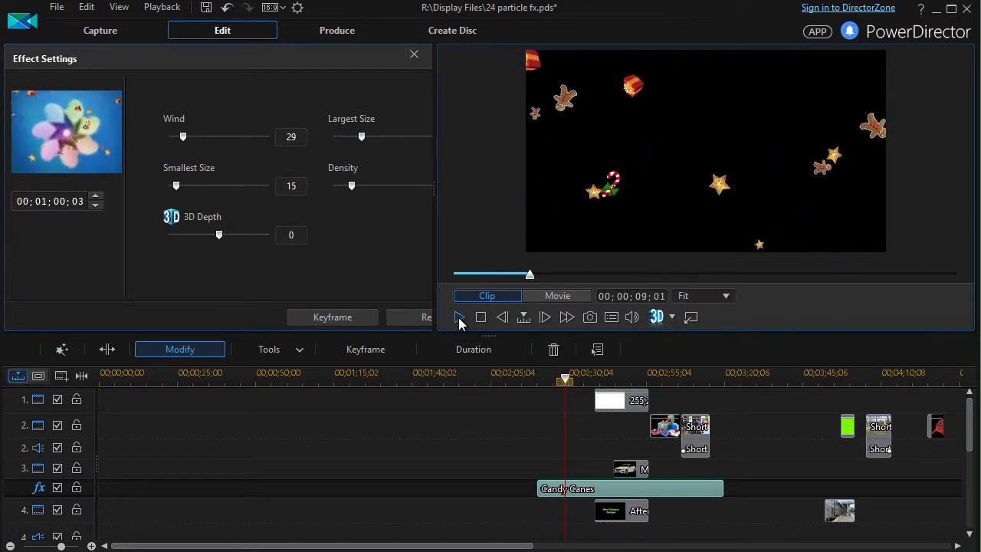
pyautogui.click(459, 318)
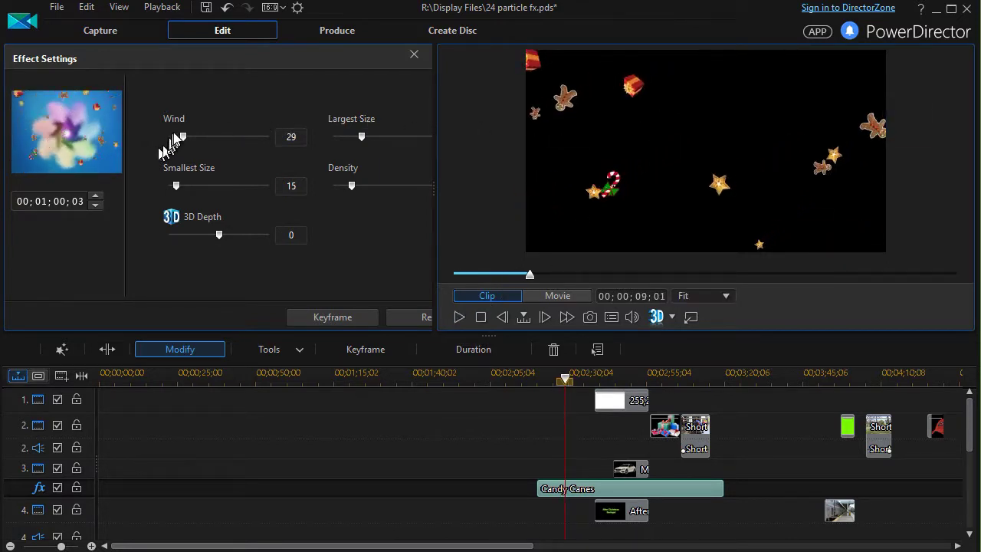
pyautogui.moveTo(181, 137); pyautogui.dragTo(258, 154)
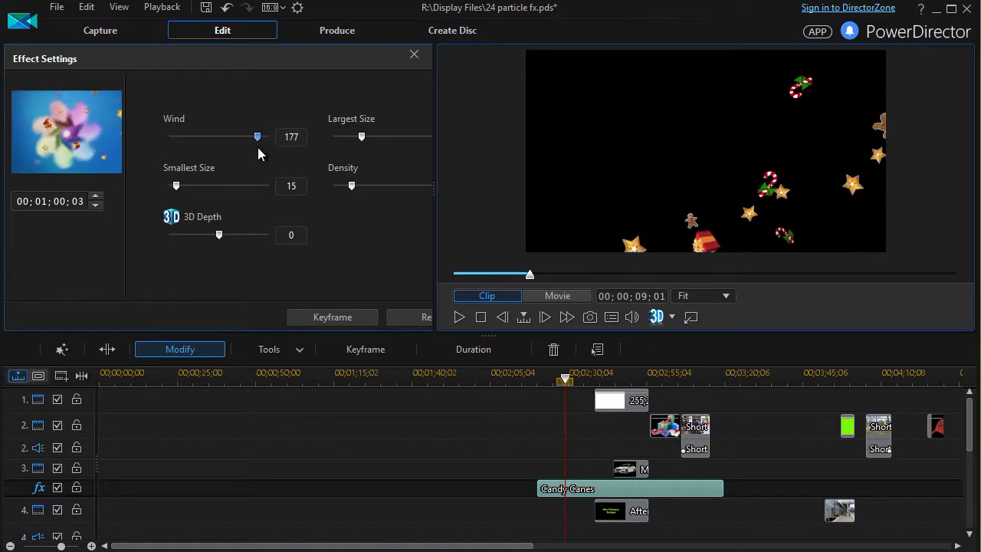
pyautogui.click(459, 318)
pyautogui.click(460, 318)
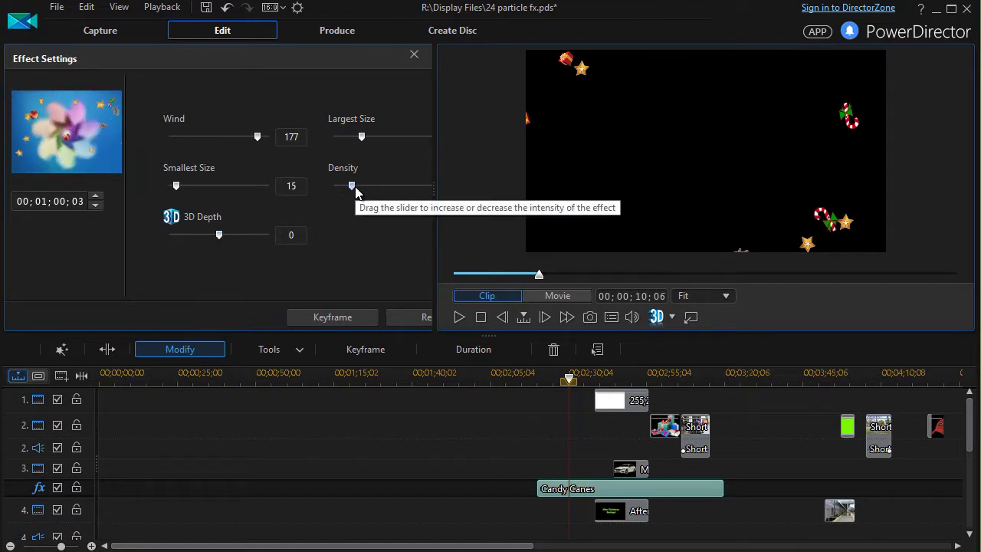
pyautogui.moveTo(355, 186); pyautogui.dragTo(370, 189)
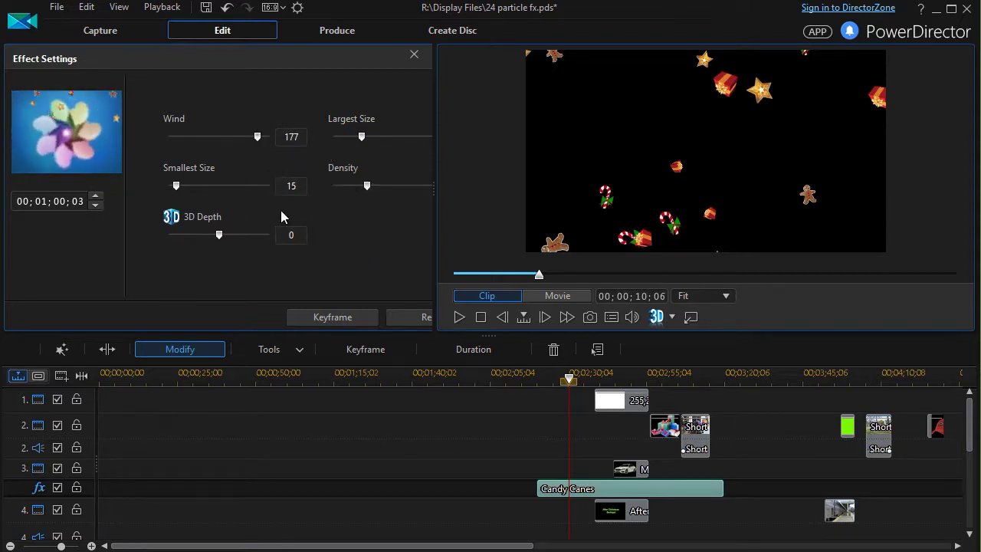
# At 00;00;00;00 add start keyframes: Wind 177, Smallest Size 15, Largest Size 56, Density 67
pyautogui.click(339, 318)
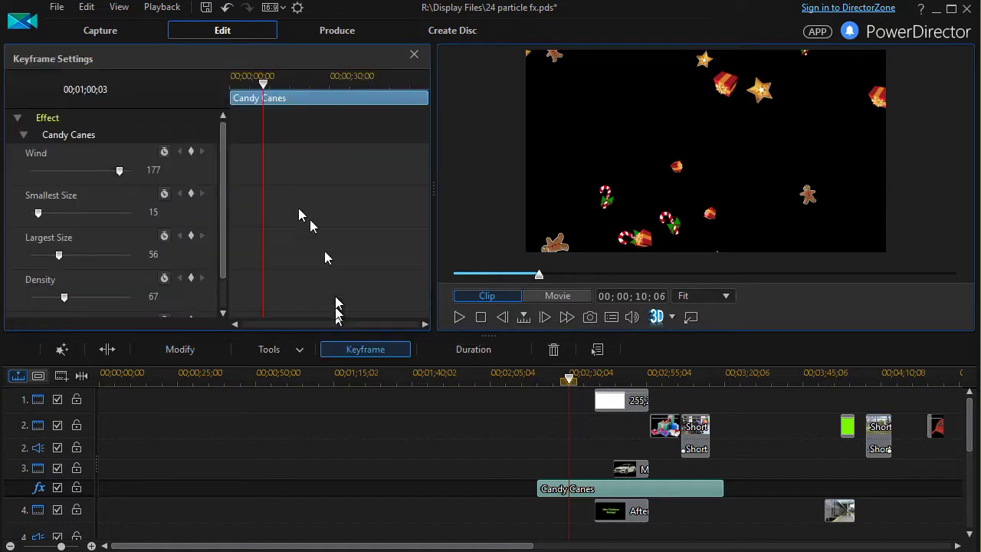
pyautogui.moveTo(265, 86); pyautogui.dragTo(237, 107)
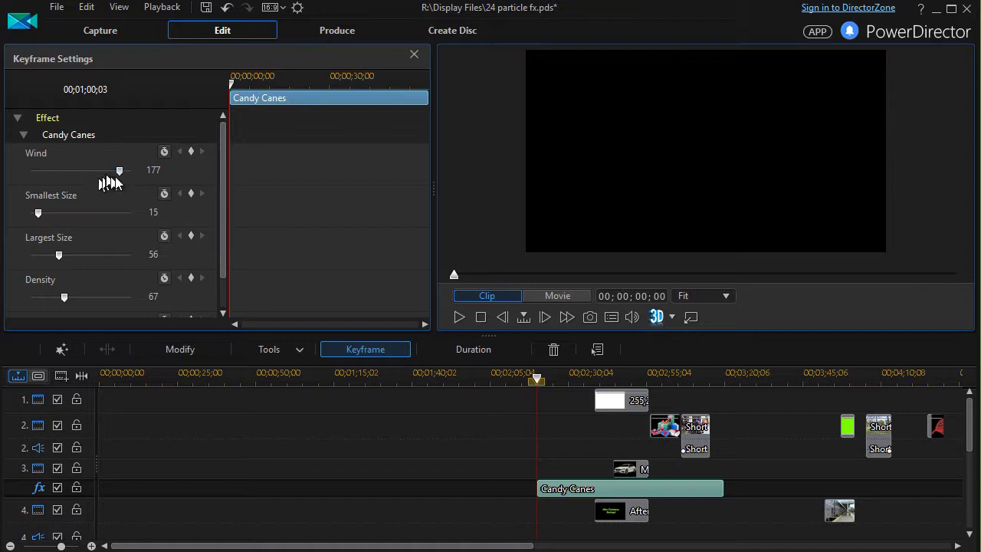
pyautogui.click(191, 151)
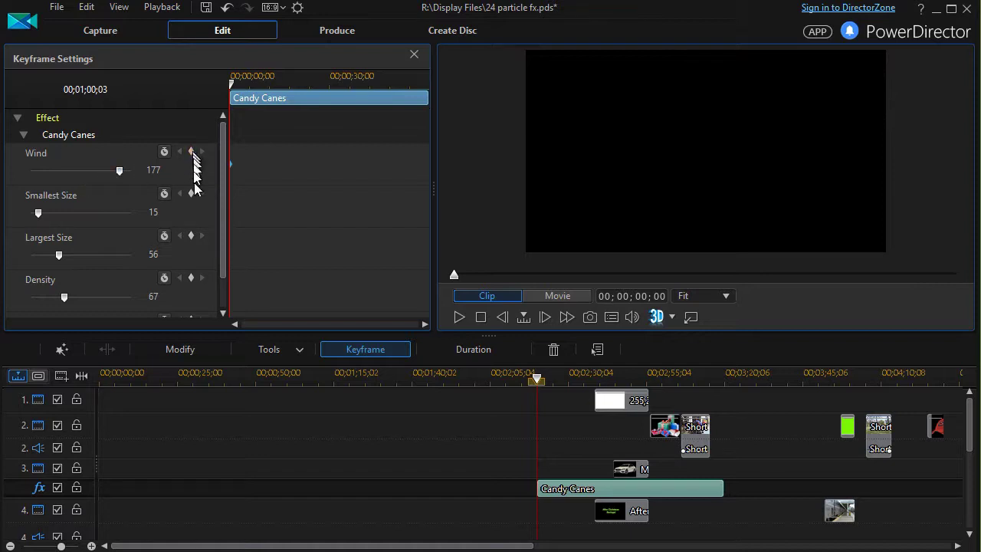
pyautogui.click(191, 193)
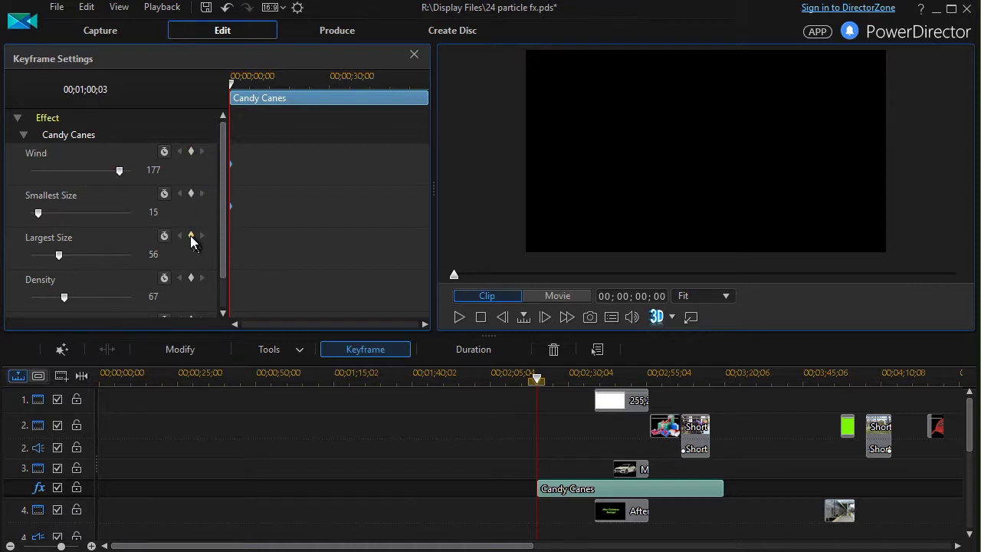
pyautogui.click(191, 236)
pyautogui.click(191, 278)
# About 18 seconds in, keyframe Wind 101, sizes 79–113 and Density 24, then rewind and play
pyautogui.moveTo(231, 85); pyautogui.dragTo(288, 100)
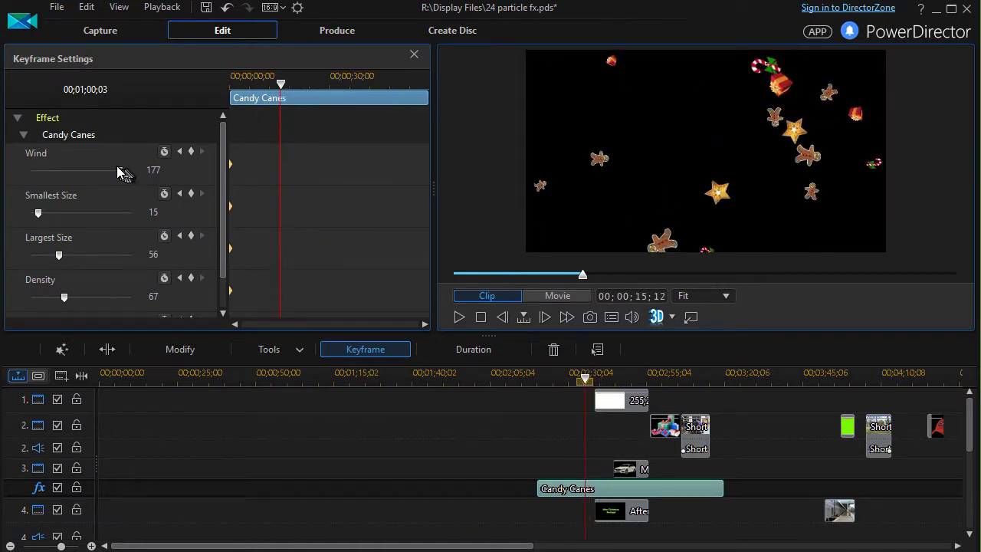
pyautogui.moveTo(118, 170); pyautogui.dragTo(79, 186)
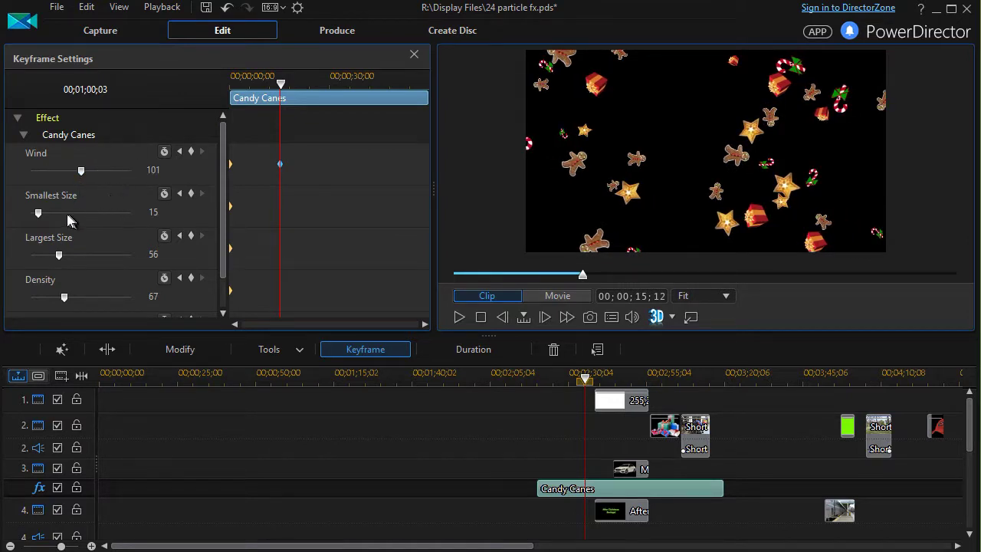
pyautogui.moveTo(39, 214); pyautogui.dragTo(71, 217)
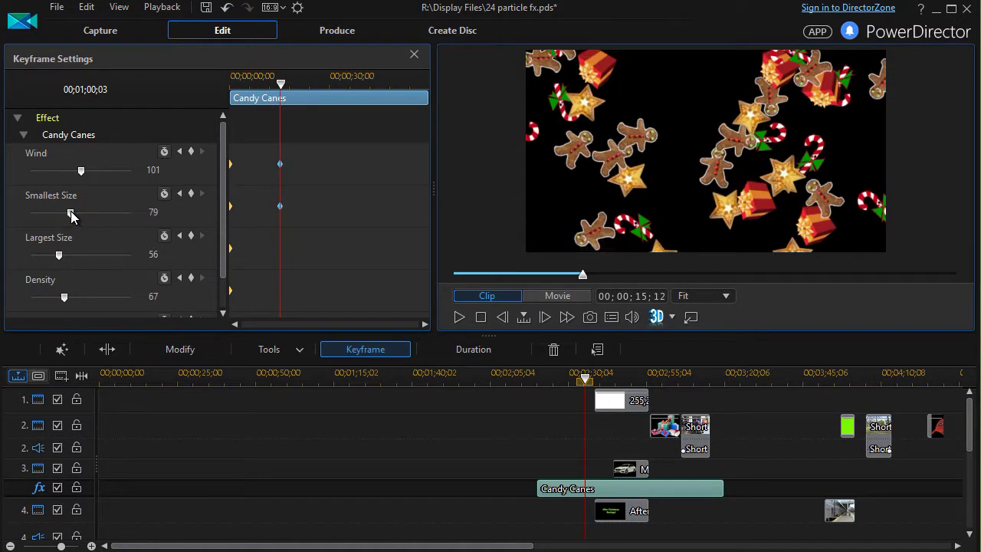
pyautogui.moveTo(57, 258); pyautogui.dragTo(86, 262)
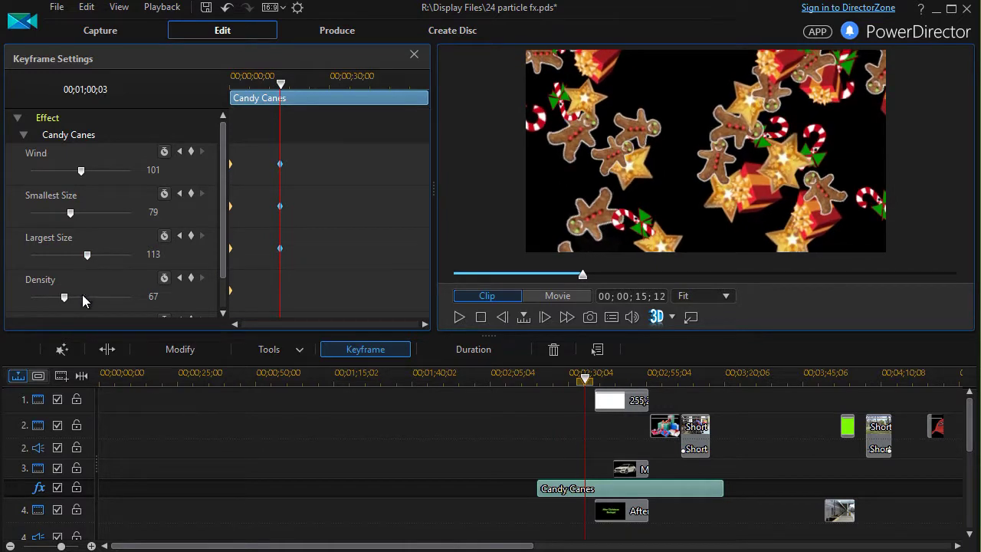
pyautogui.moveTo(60, 298); pyautogui.dragTo(43, 301)
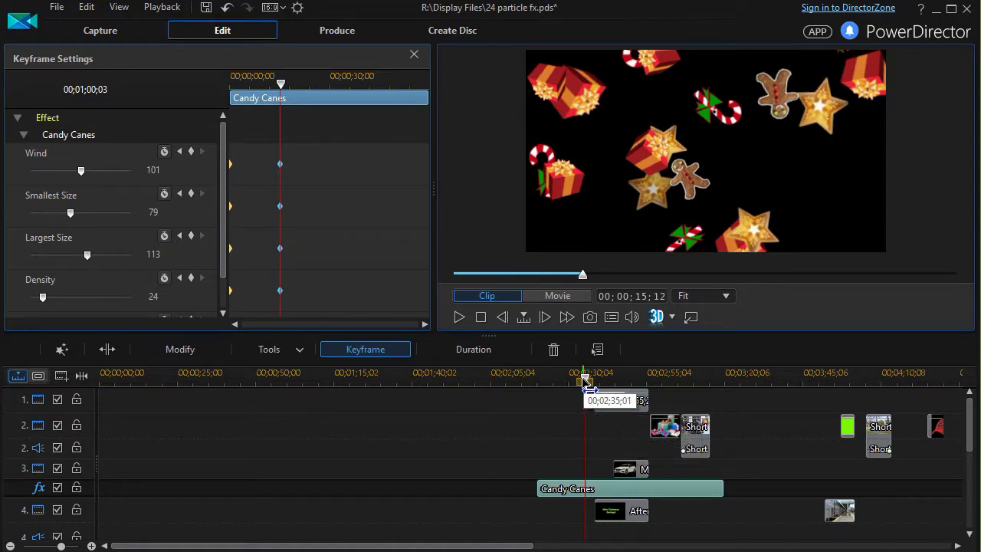
pyautogui.moveTo(585, 381); pyautogui.dragTo(541, 379)
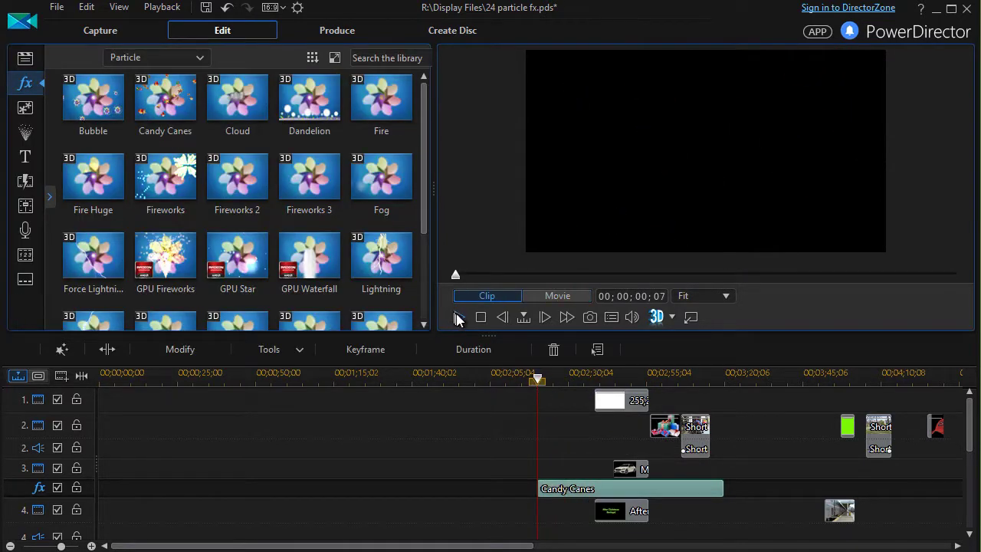
pyautogui.click(458, 317)
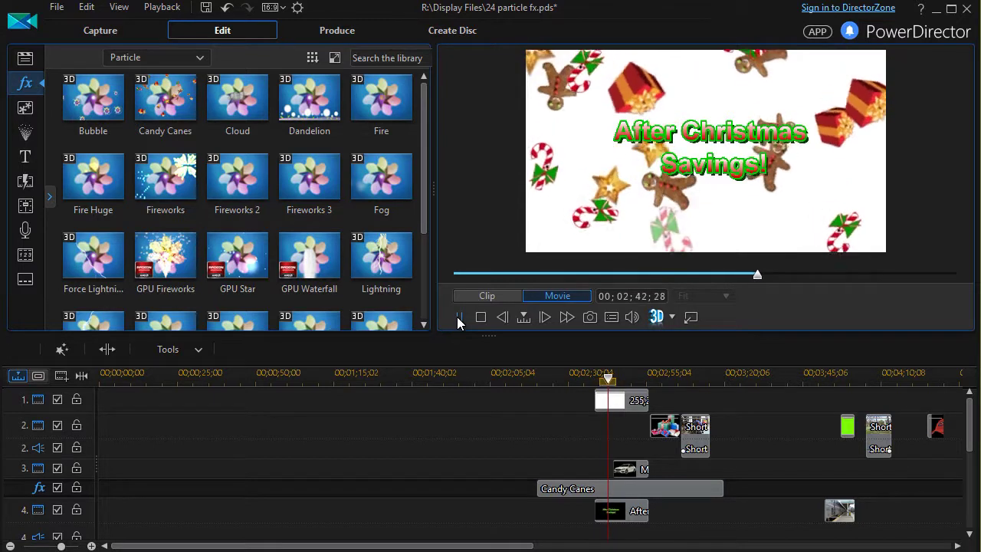
# Pause at 00;02;43;21 with large Candy Canes particles surrounding the 'After Christmas Savings!' title
pyautogui.click(459, 318)
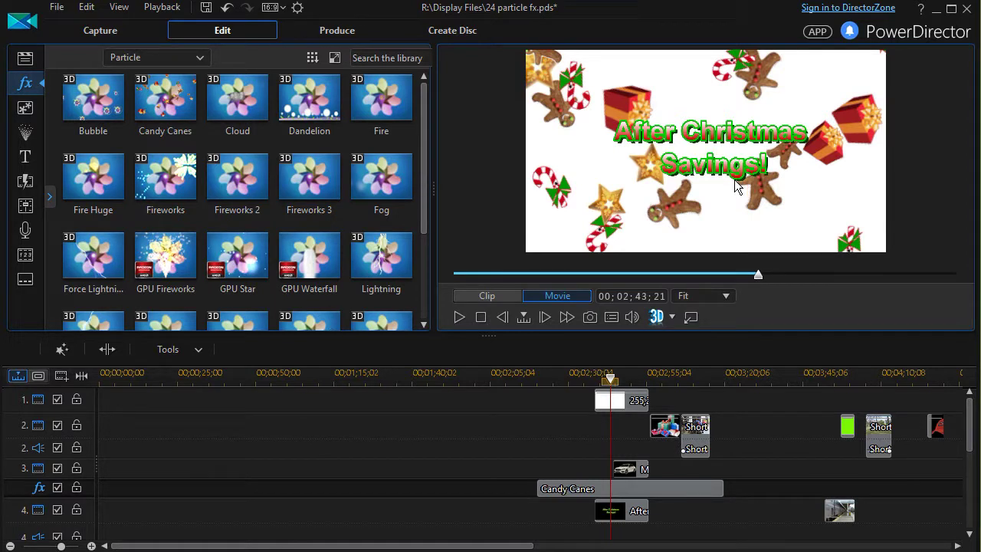
# Resume the preview and pause at 00;02;47;16 as the white car appears beside the title
pyautogui.click(458, 317)
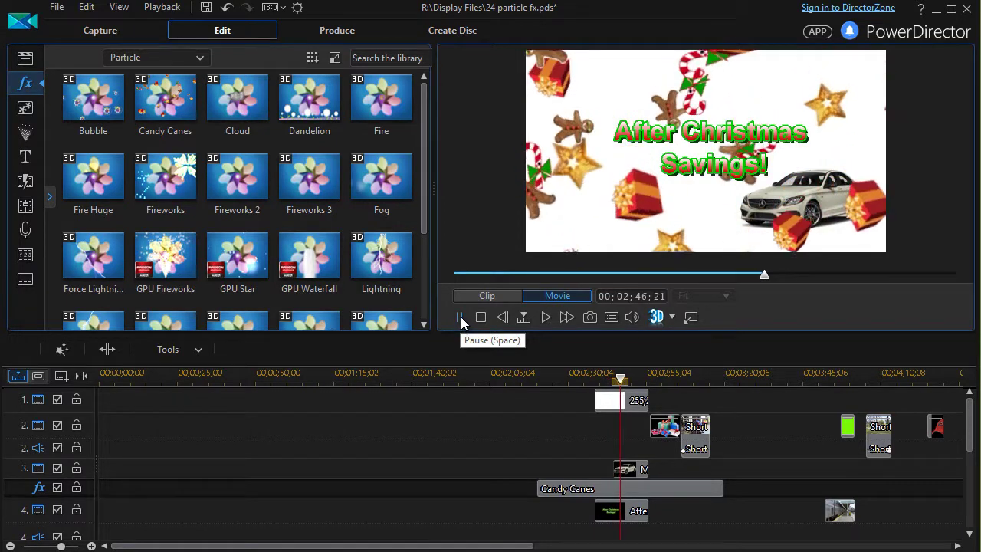
pyautogui.click(460, 317)
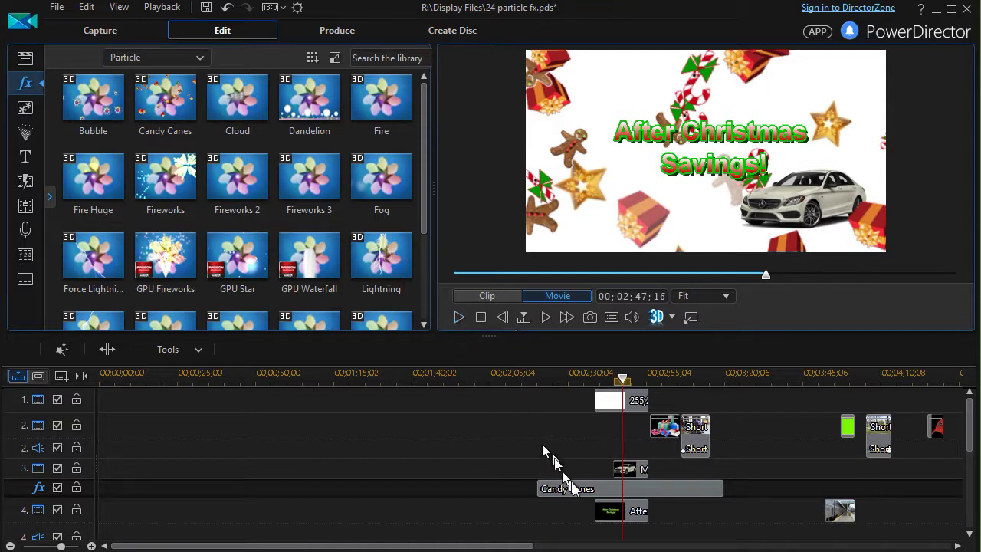
pyautogui.moveTo(578, 494)
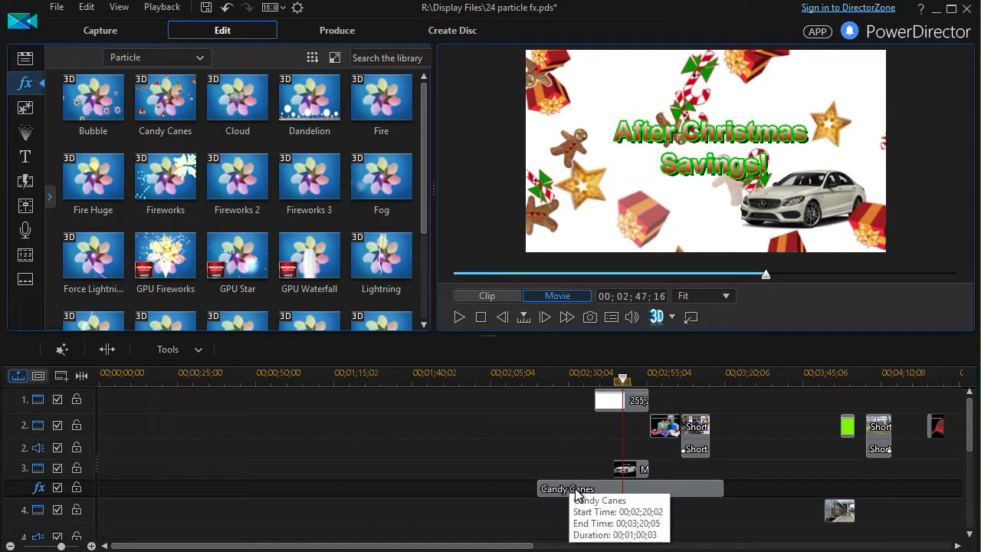
# Delete the Candy Canes clip from the FX track and move the playhead back to its start
pyautogui.click(577, 491)
pyautogui.click(554, 349)
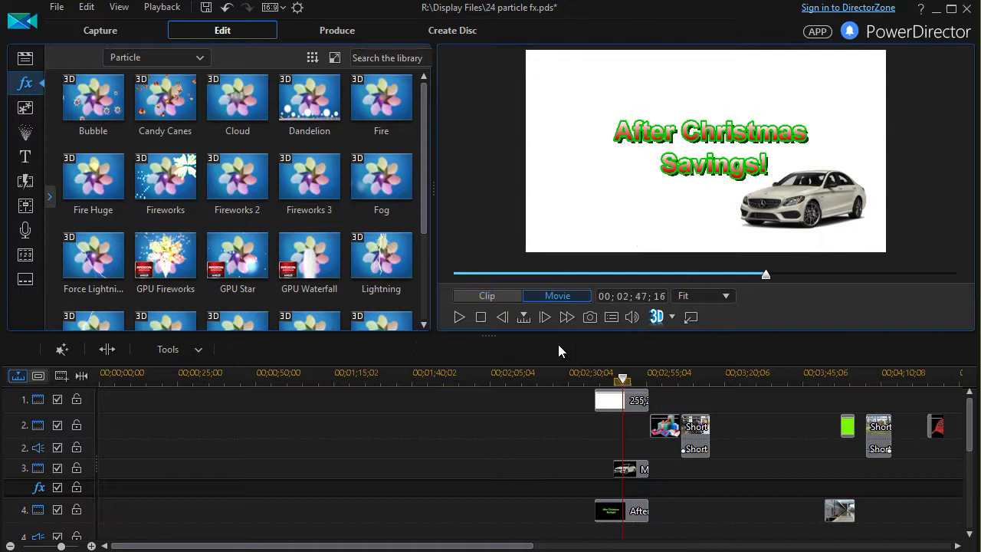
pyautogui.moveTo(623, 379); pyautogui.dragTo(546, 408)
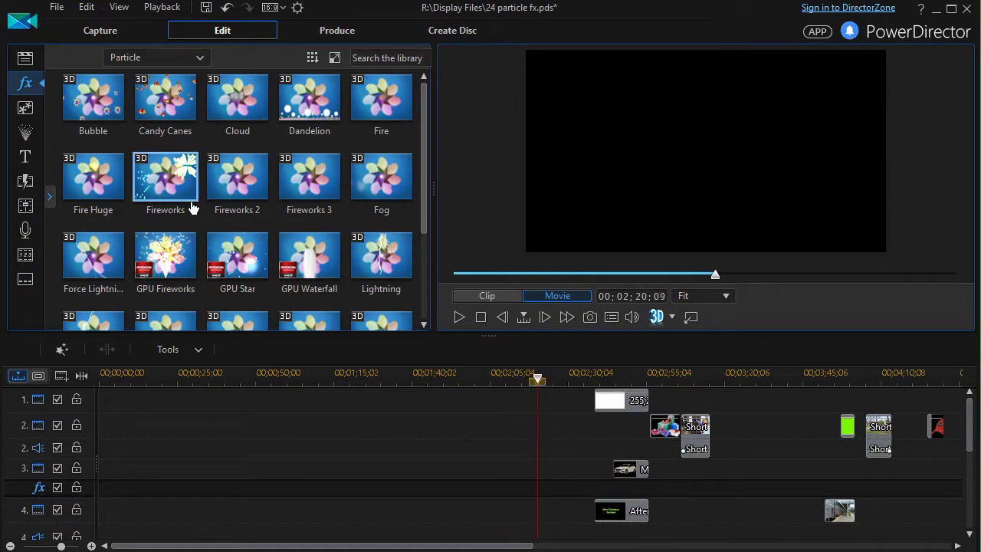
# Add Wreaths and Stockings to the effect track, stretch it to about 03;12;17, and start playback
pyautogui.moveTo(425, 211); pyautogui.dragTo(424, 328)
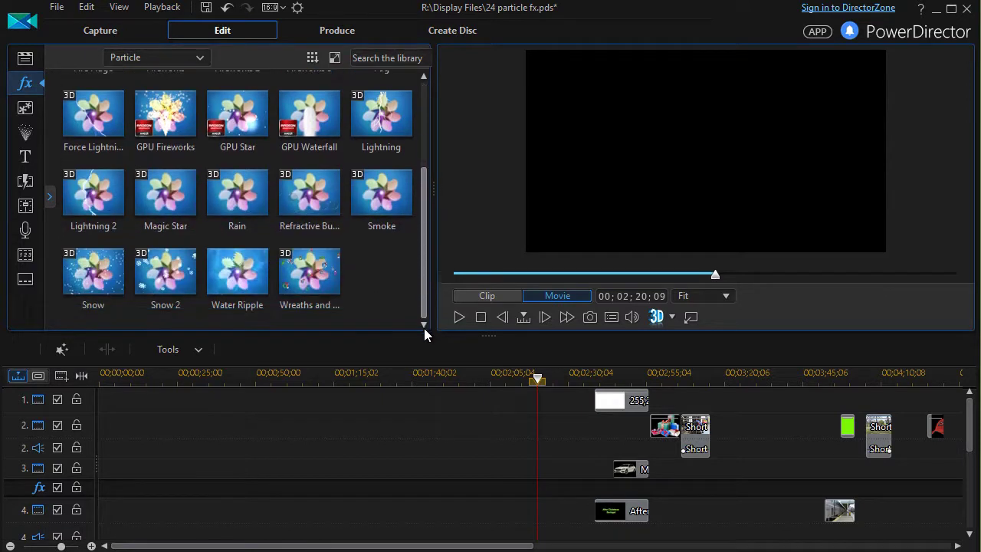
pyautogui.click(307, 274)
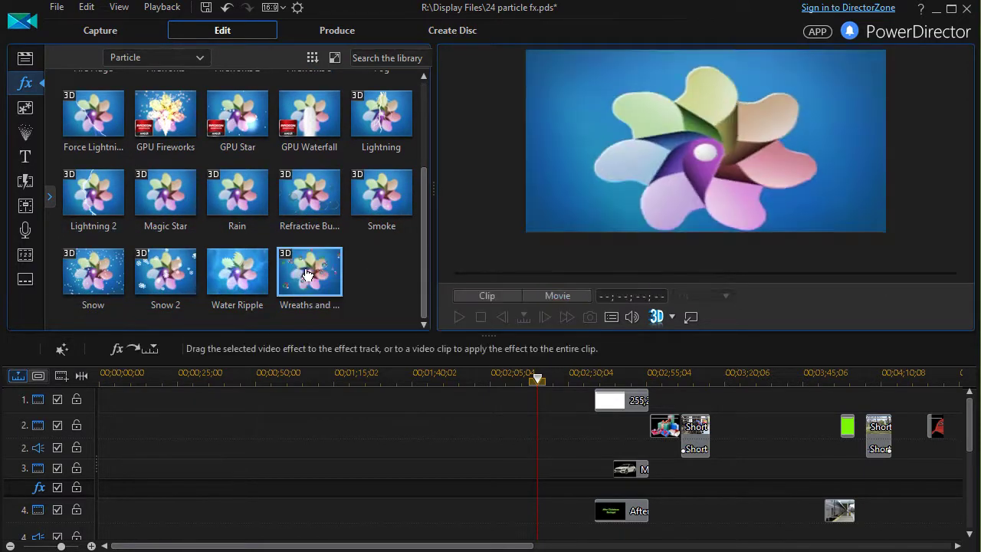
pyautogui.click(158, 351)
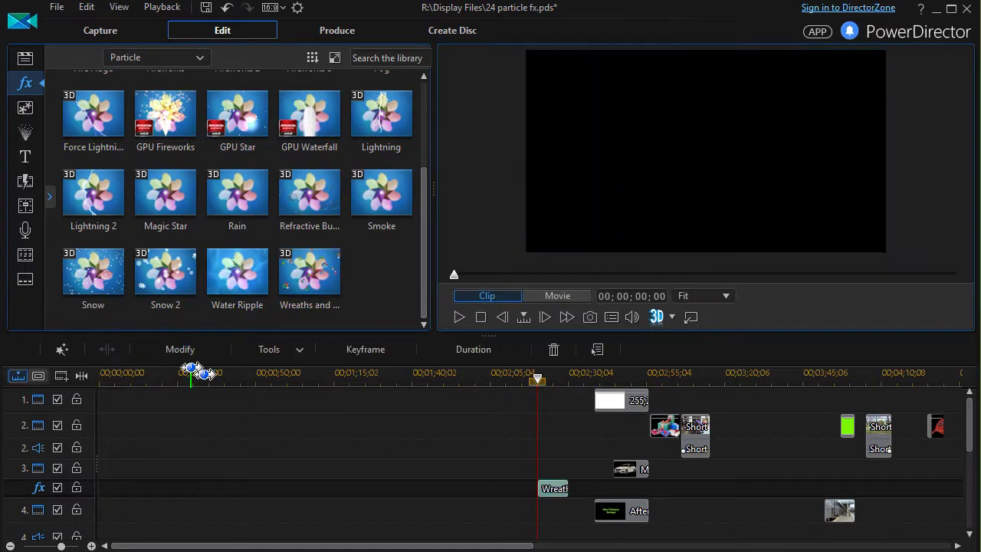
pyautogui.moveTo(567, 488); pyautogui.dragTo(714, 489)
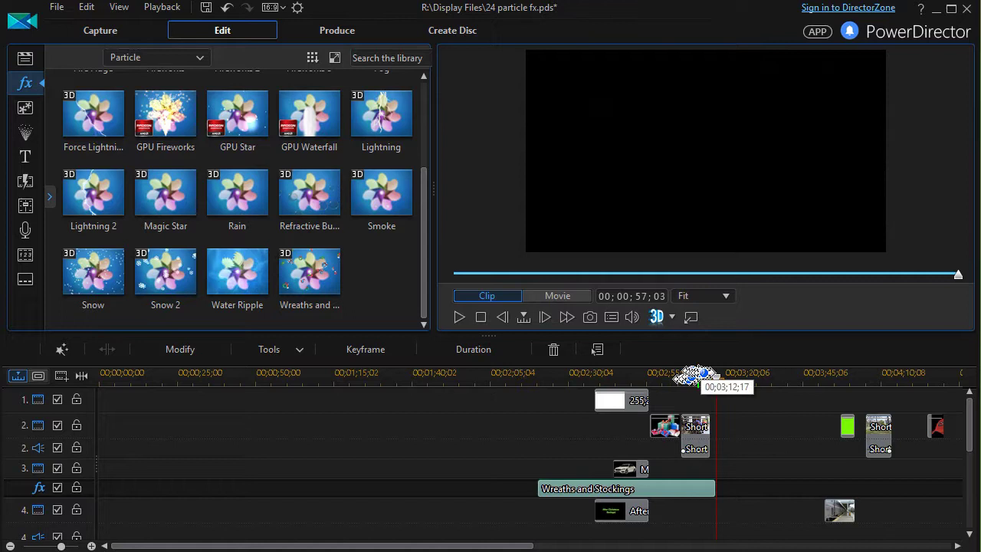
pyautogui.moveTo(716, 377); pyautogui.dragTo(546, 416)
pyautogui.click(455, 316)
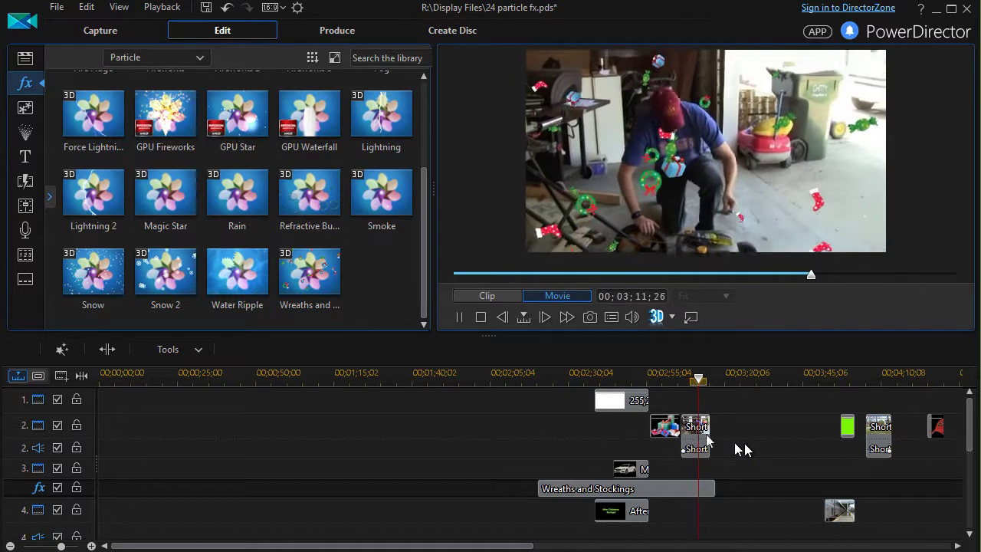
# Pause at 00;03;13;07 with Wreaths and Stockings falling over two men shaking hands
pyautogui.click(460, 316)
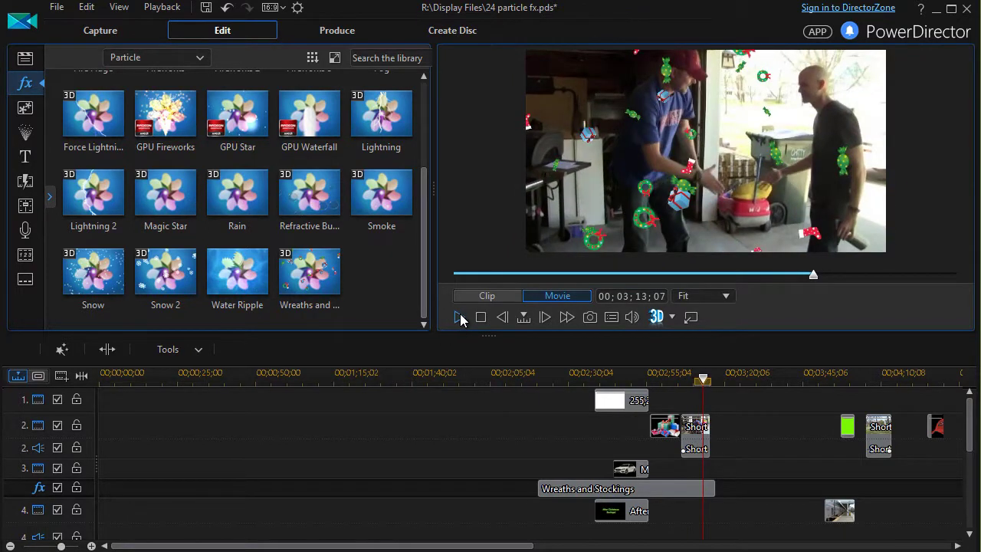